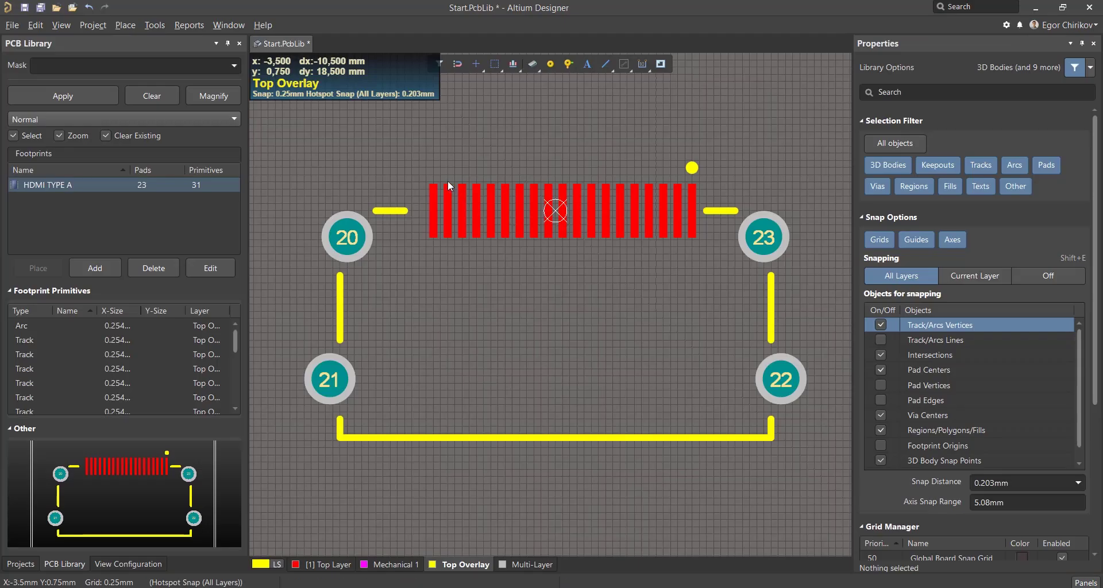
# Switch the HDMI TYPE A footprint to the 3D view, orbit it, and restore the default orientation
pyautogui.click(135, 26)
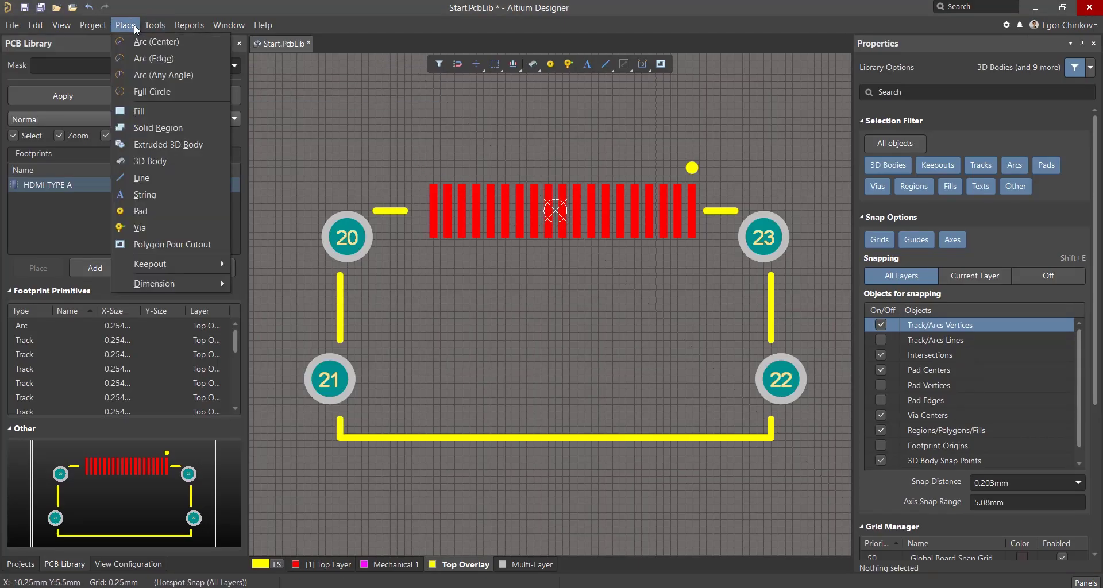
pyautogui.click(194, 163)
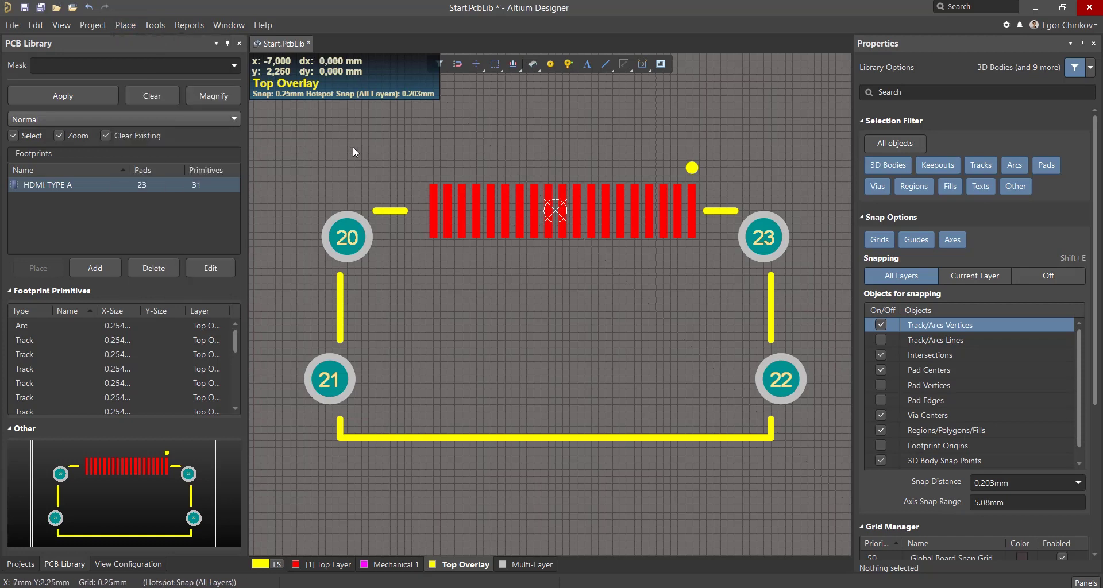
pyautogui.press('3')
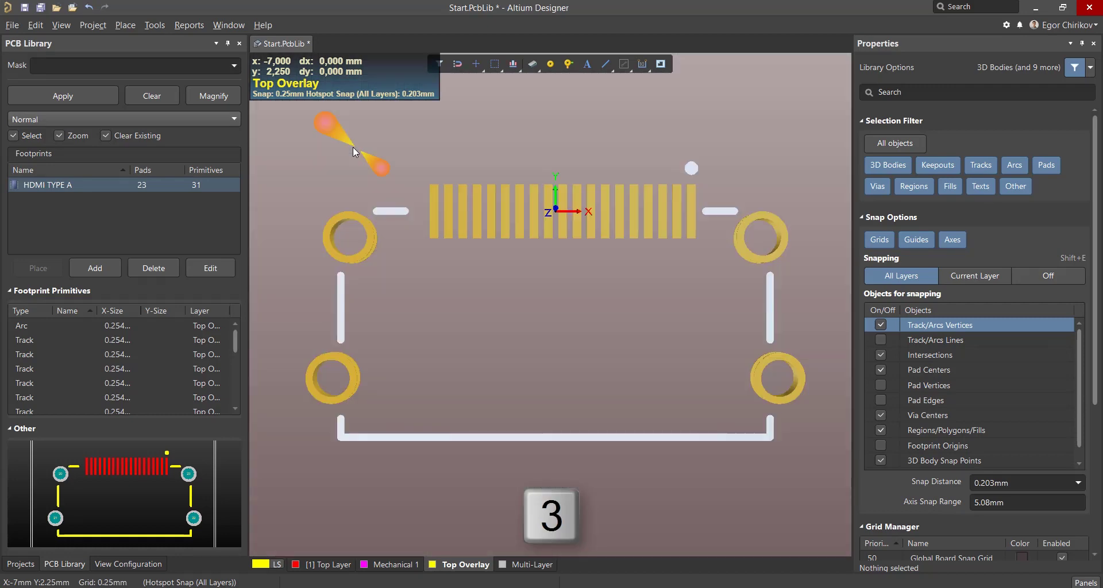
pyautogui.press('2')
pyautogui.press('3')
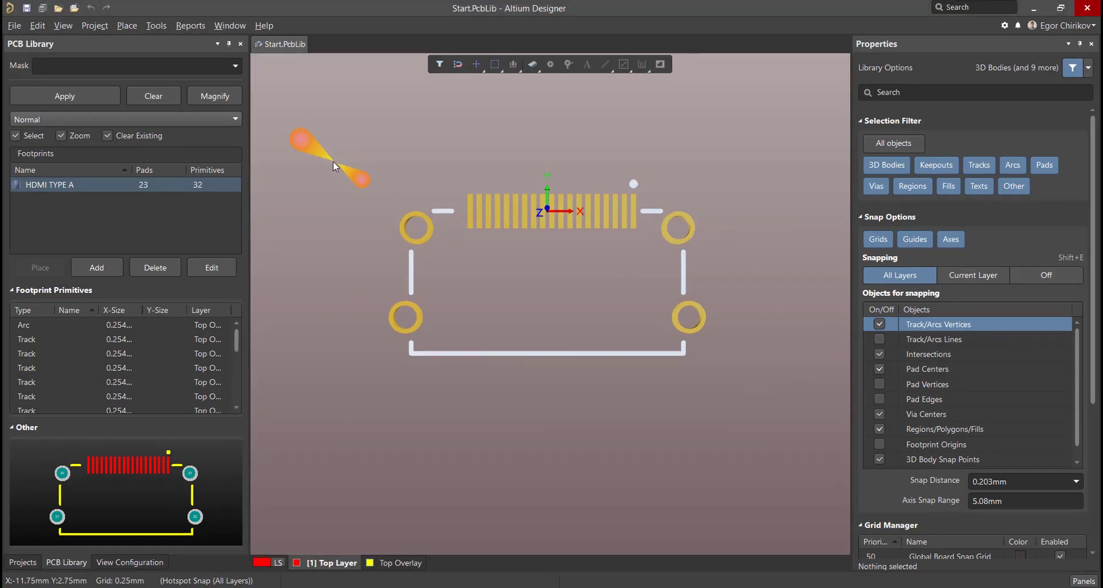
pyautogui.press('shift')
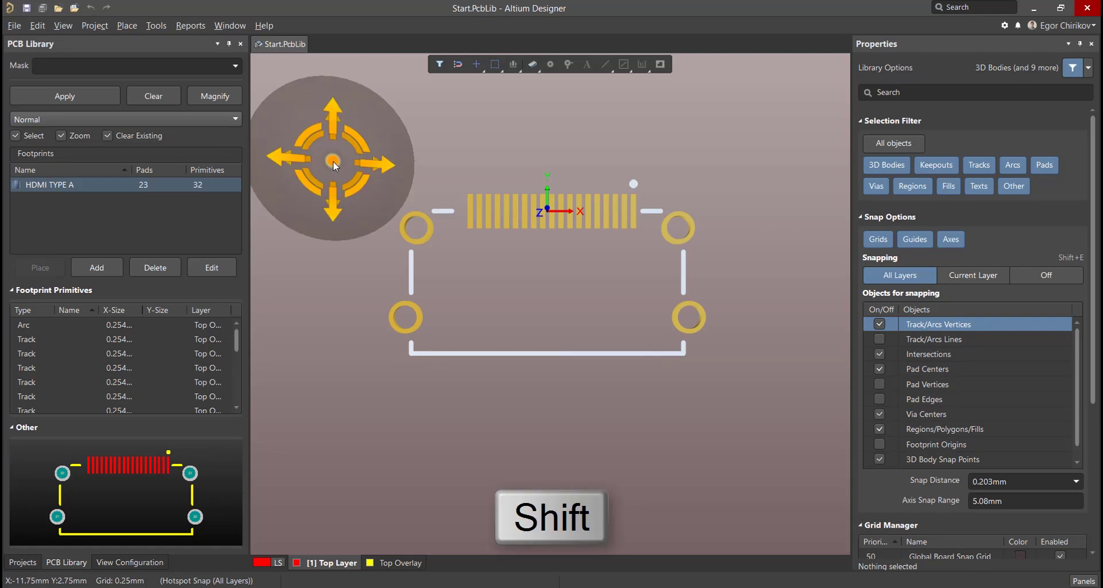
pyautogui.keyDown('shift'); pyautogui.moveTo(336, 167); pyautogui.dragTo(360, 315, button='right'); pyautogui.keyUp('shift')
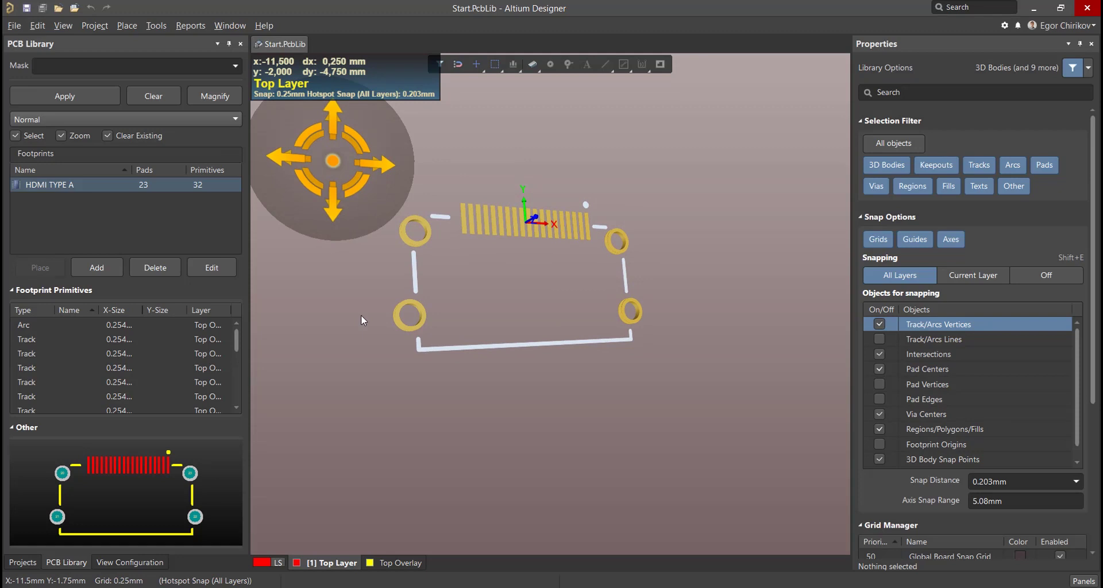
pyautogui.press('0')
pyautogui.click(373, 318)
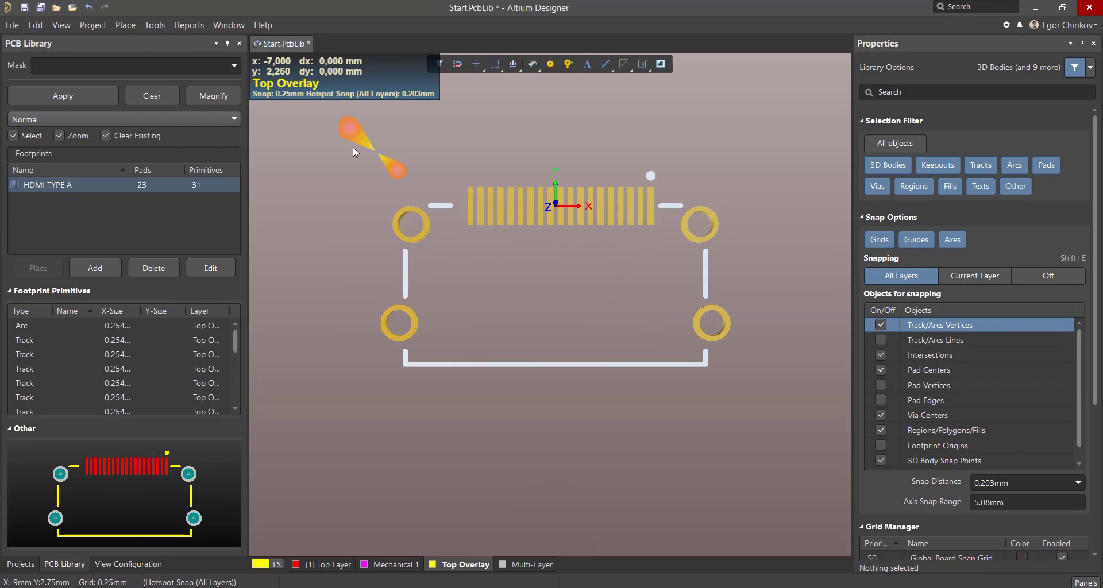
pyautogui.press('*')
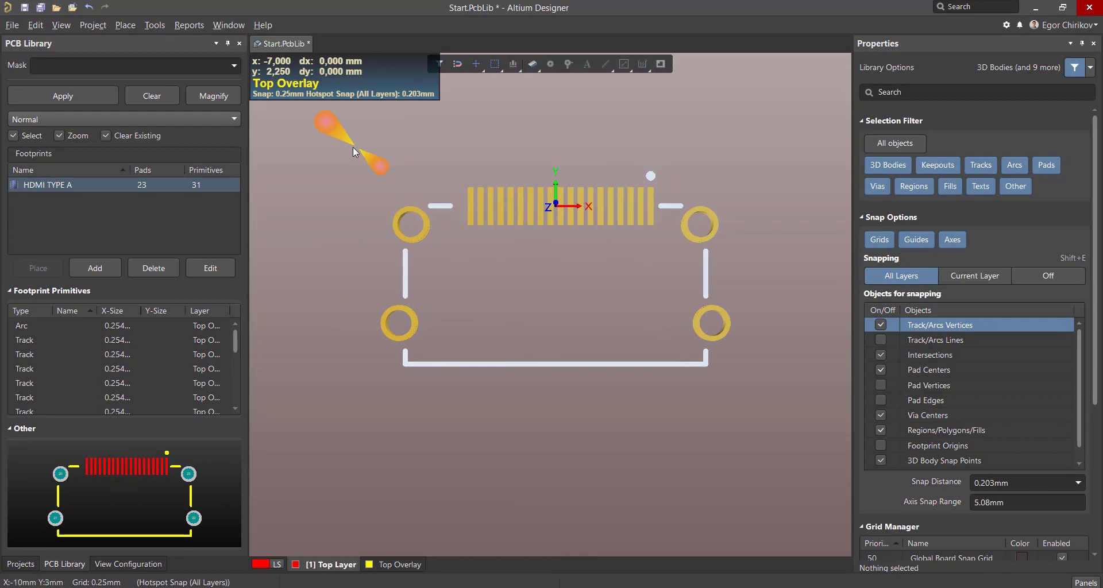
pyautogui.click(130, 24)
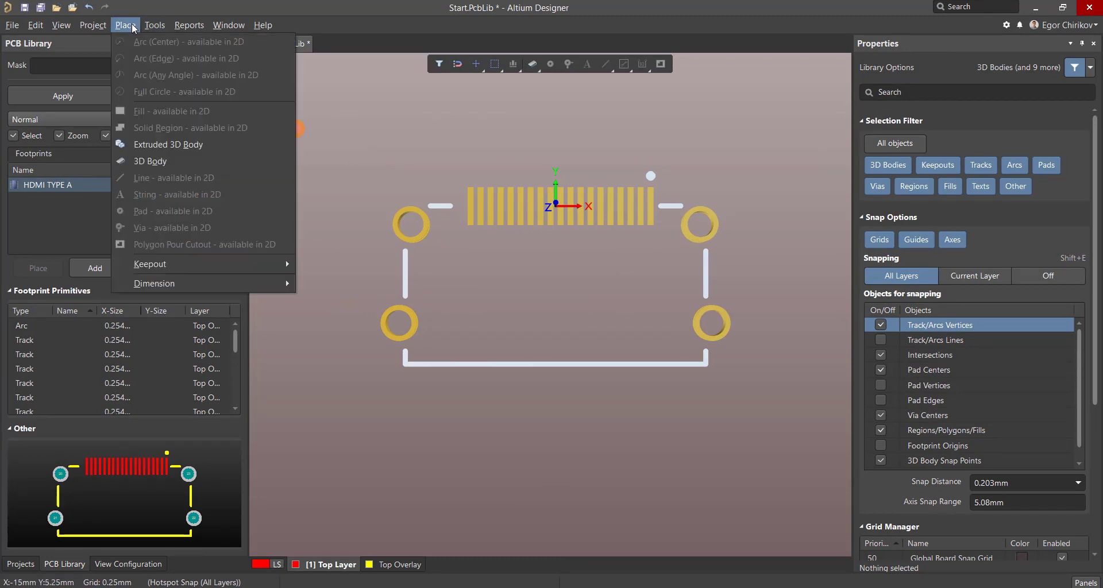
pyautogui.click(187, 163)
pyautogui.click(196, 84)
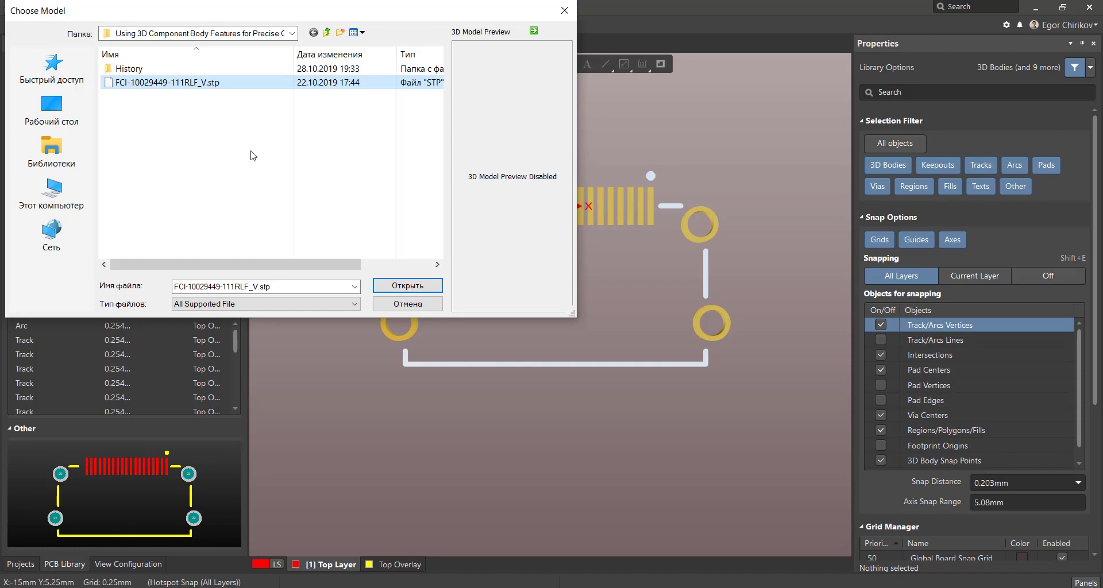
pyautogui.click(435, 286)
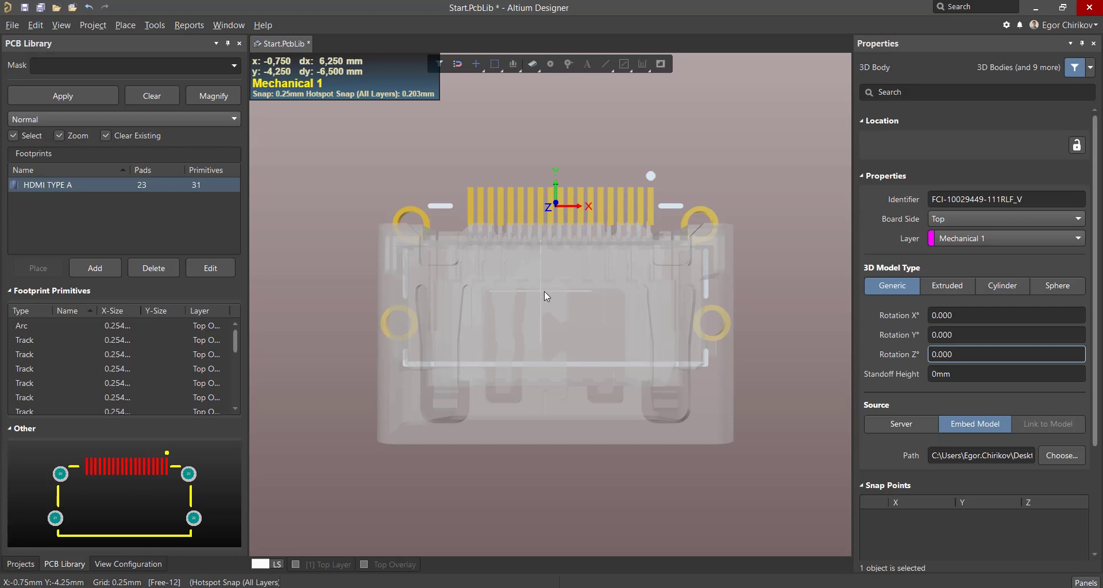
pyautogui.click(544, 291)
pyautogui.rightClick(615, 348)
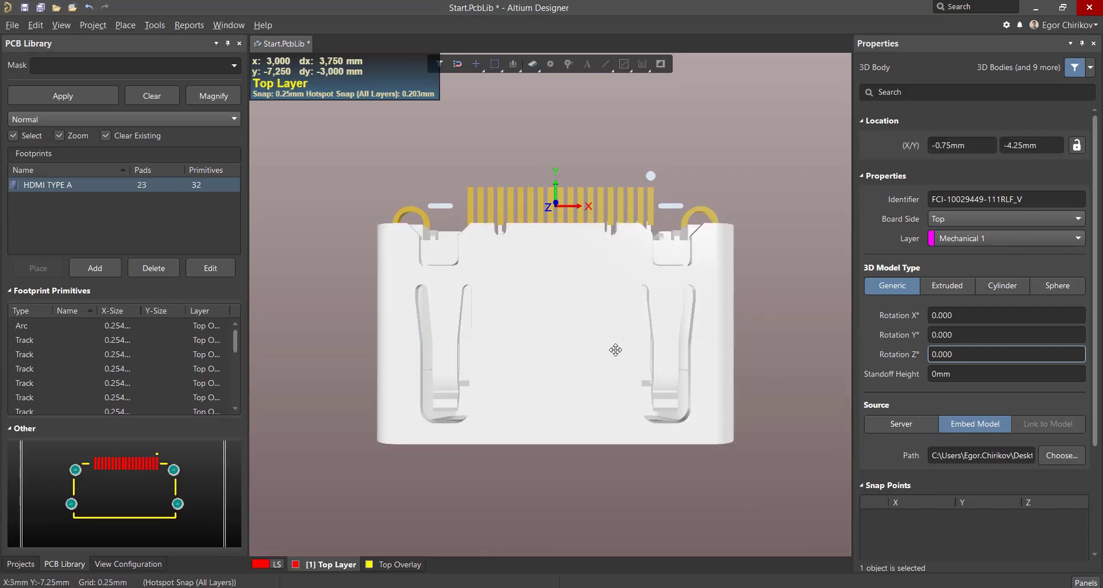
# Align the large flat underside face of the connector model with the board surface
pyautogui.keyDown('shift'); pyautogui.moveTo(480, 288); pyautogui.dragTo(914, 427, button='right'); pyautogui.keyUp('shift')
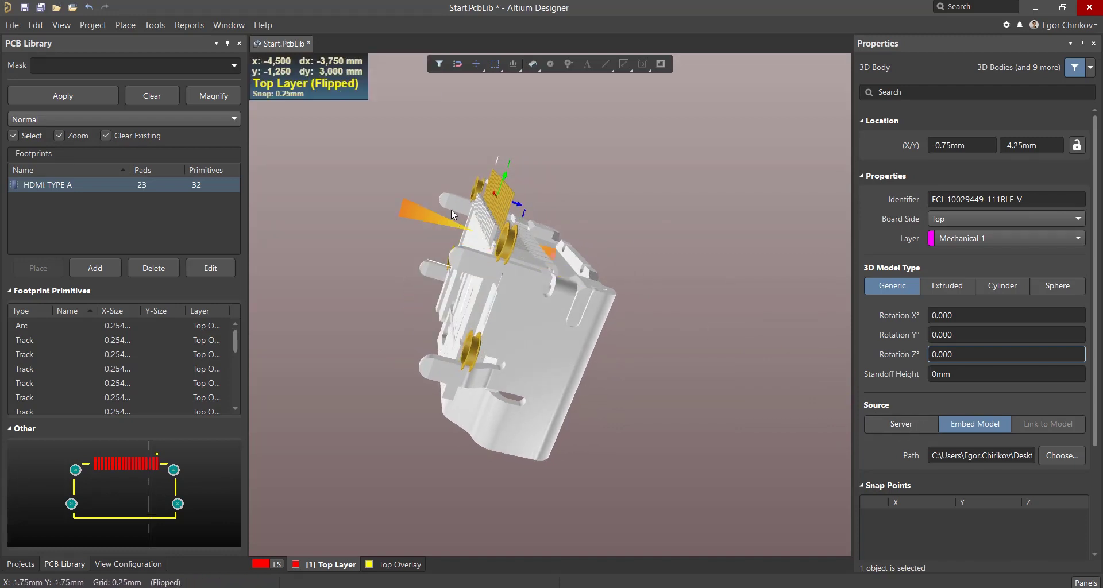
pyautogui.keyDown('ctrl'); pyautogui.scroll(5, 451, 209); pyautogui.keyUp('ctrl')
pyautogui.keyDown('shift'); pyautogui.moveTo(486, 243); pyautogui.dragTo(555, 234, button='right'); pyautogui.keyUp('shift')
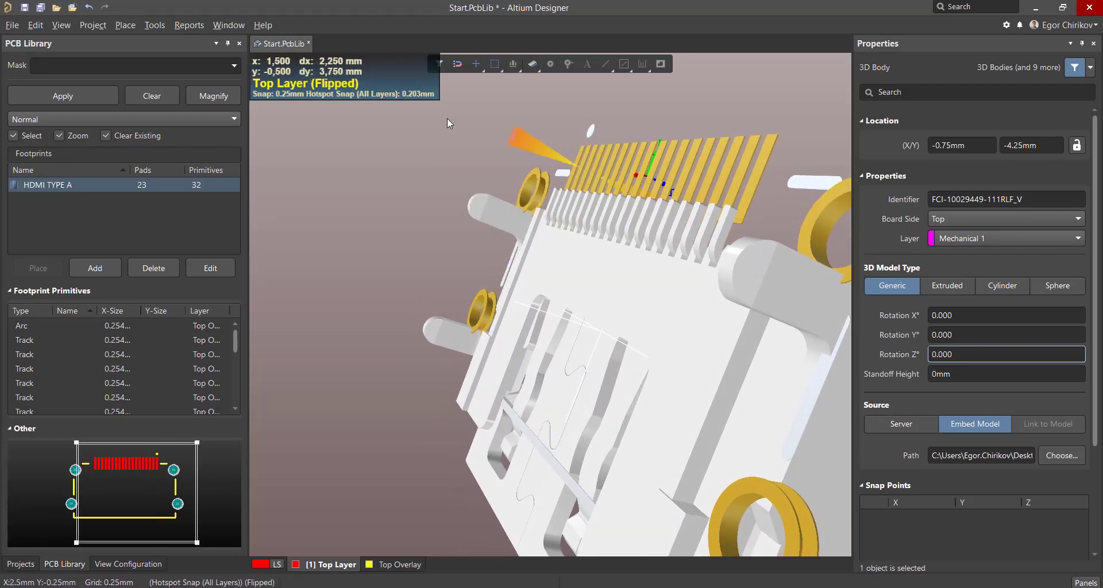
pyautogui.click(144, 25)
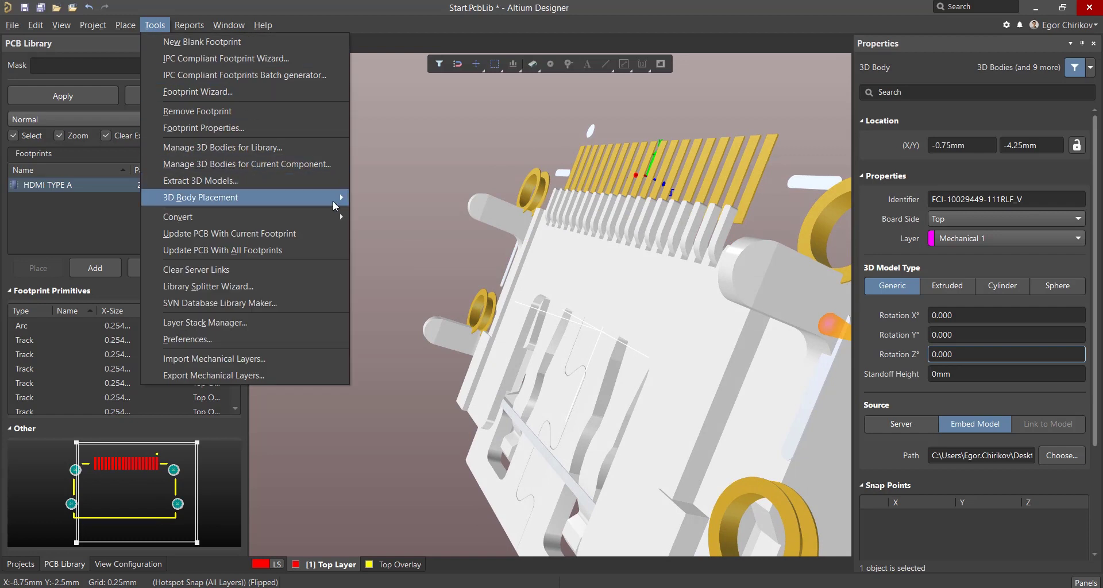
pyautogui.moveTo(335, 200)
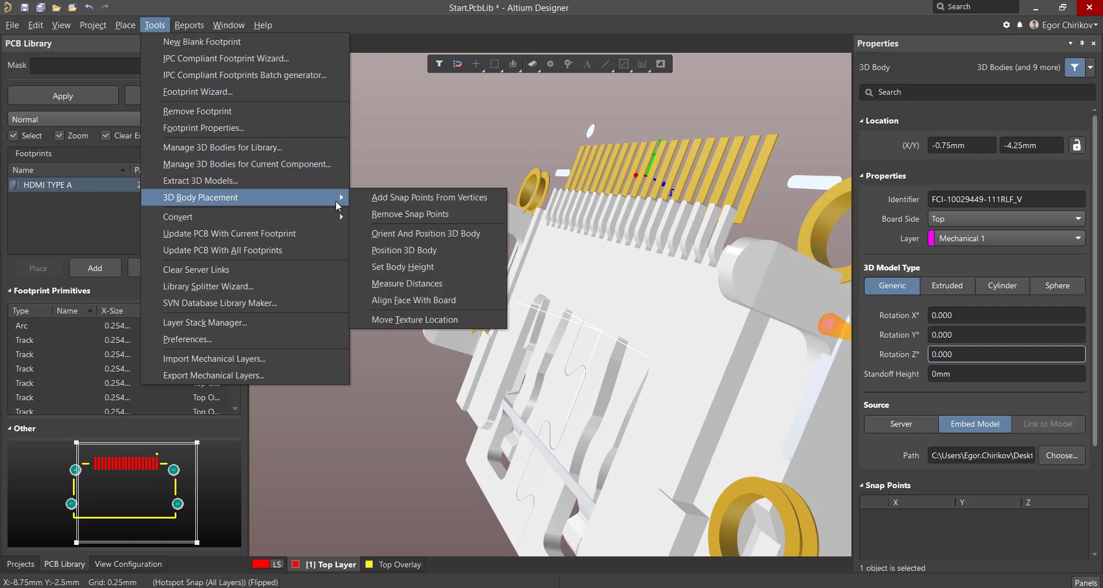
pyautogui.click(488, 302)
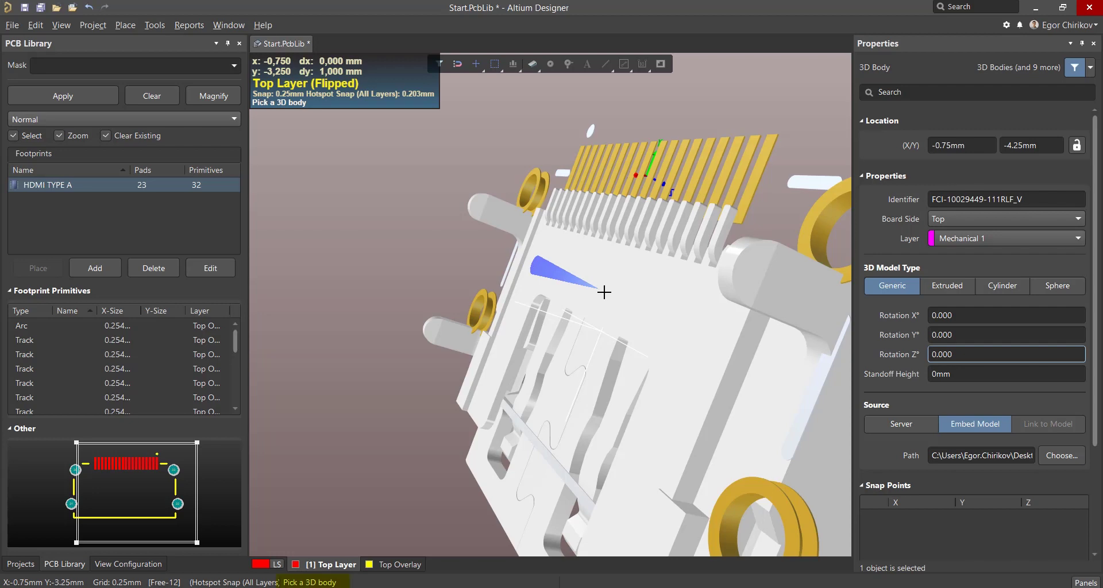
pyautogui.click(604, 292)
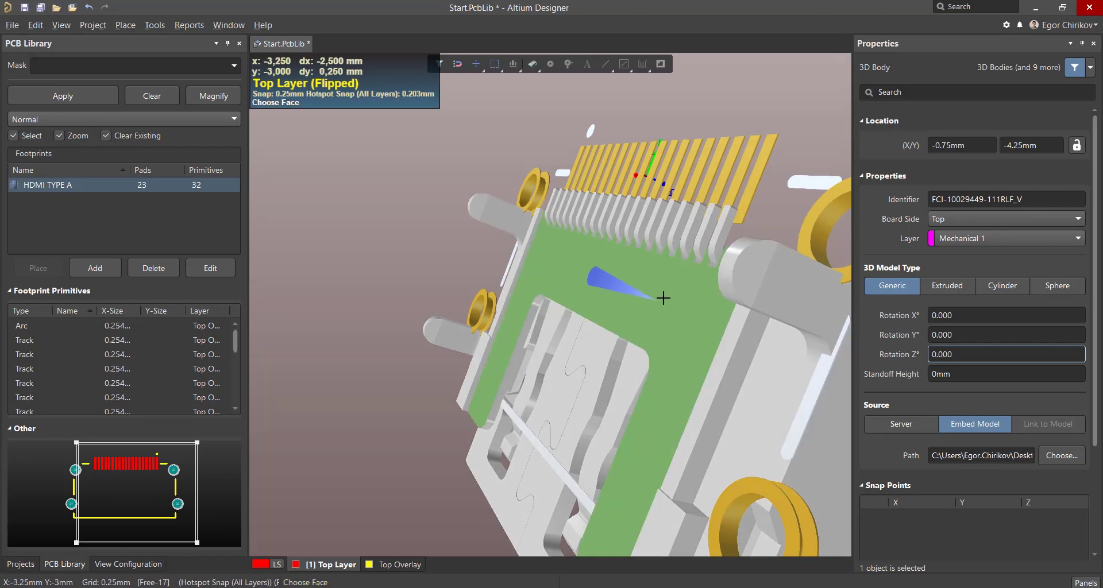
pyautogui.click(717, 230)
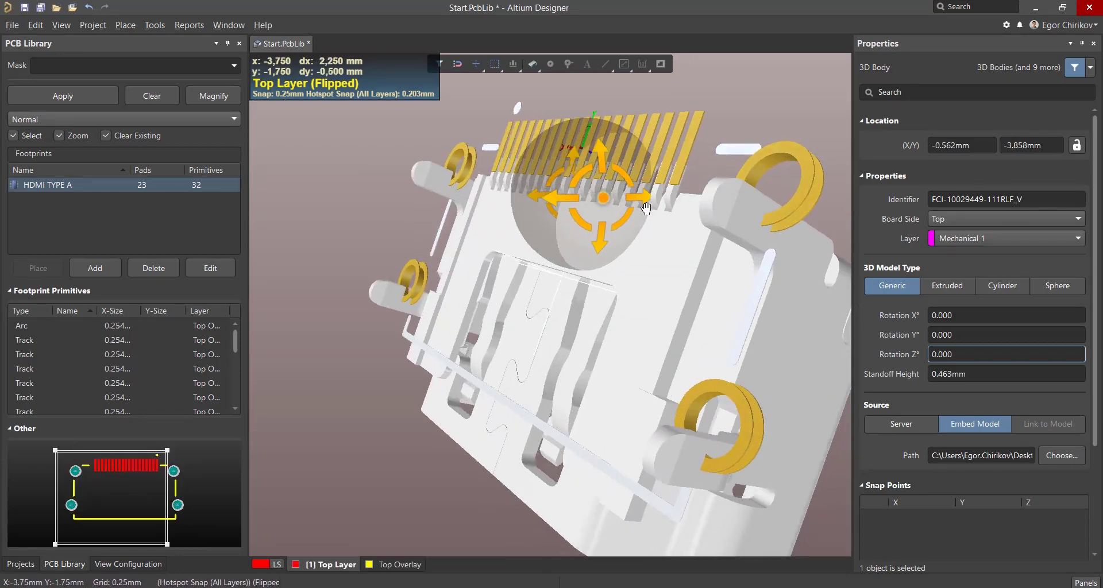
# Add snap points to the connector model at the tips of its four mounting pegs, each at the midpoint between two vertices
pyautogui.moveTo(772, 165)
pyautogui.keyDown('shift'); pyautogui.mouseDown(button='right')
pyautogui.moveTo(781, 163)
pyautogui.moveTo(771, 159)
pyautogui.mouseUp(button='right'); pyautogui.keyUp('shift')
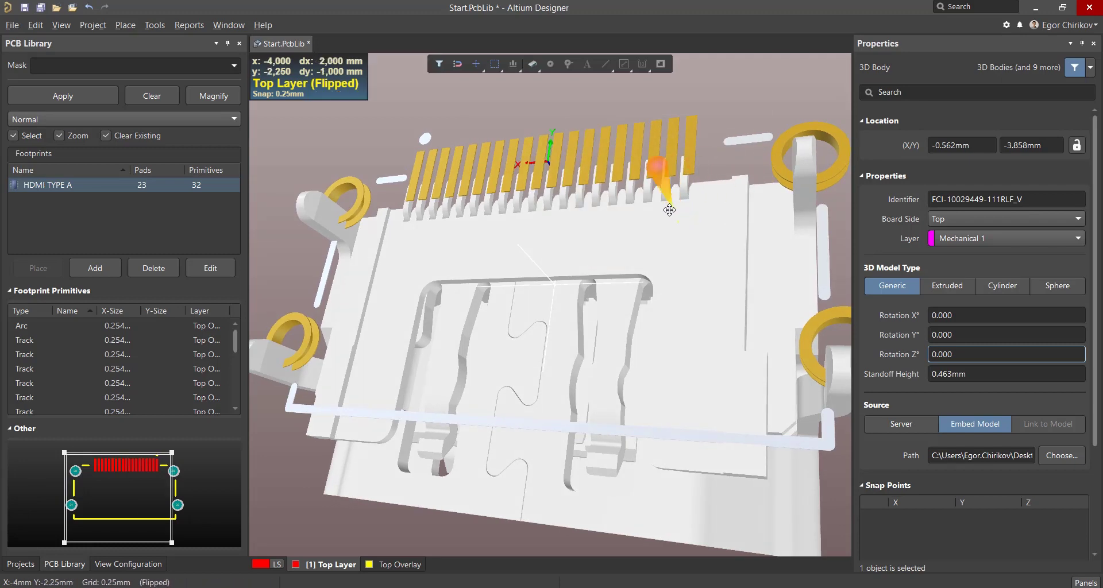
pyautogui.keyDown('ctrl'); pyautogui.scroll(-2, 655, 215); pyautogui.keyUp('ctrl')
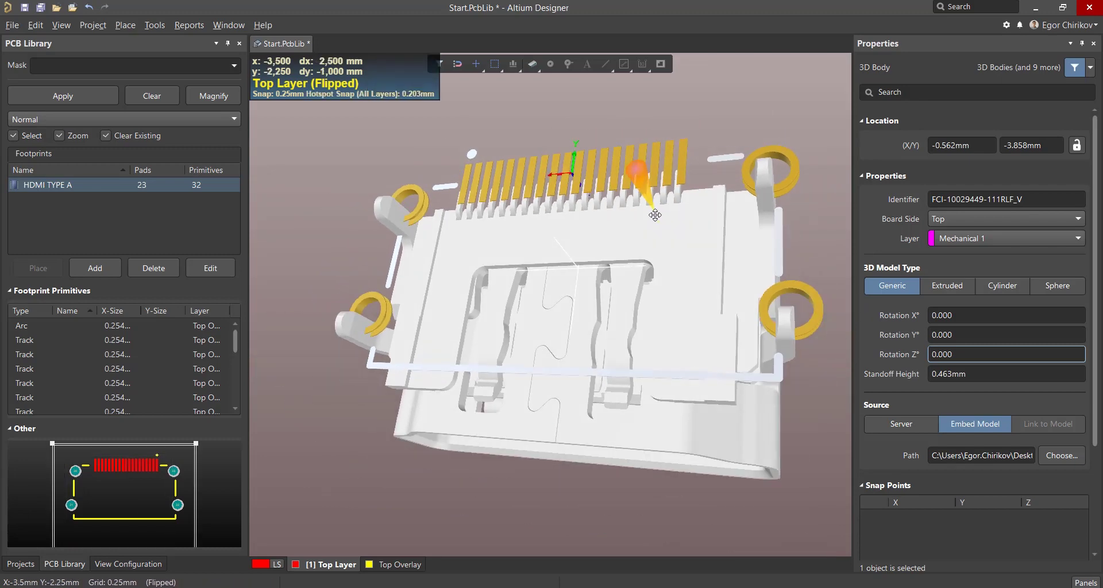
pyautogui.keyDown('shift'); pyautogui.moveTo(655, 215); pyautogui.dragTo(601, 233, button='right'); pyautogui.keyUp('shift')
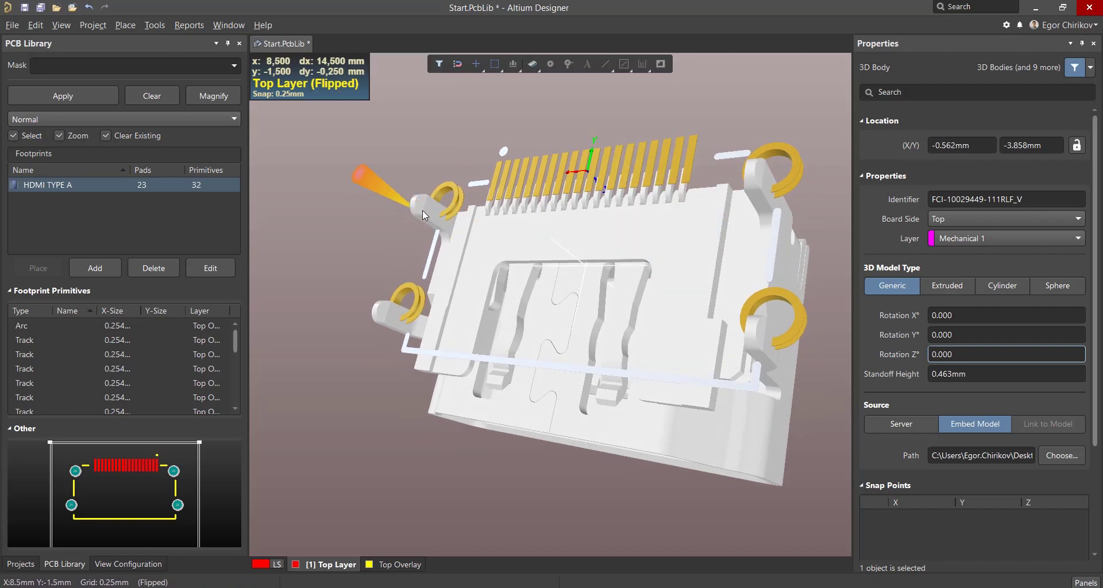
pyautogui.keyDown('ctrl'); pyautogui.scroll(3, 424, 212); pyautogui.keyUp('ctrl')
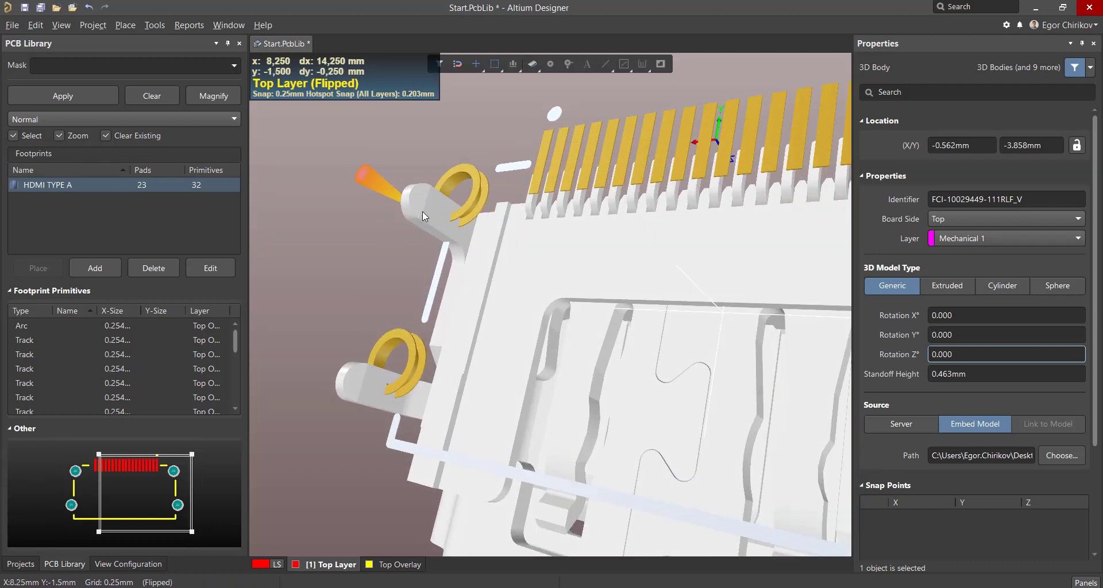
pyautogui.click(160, 27)
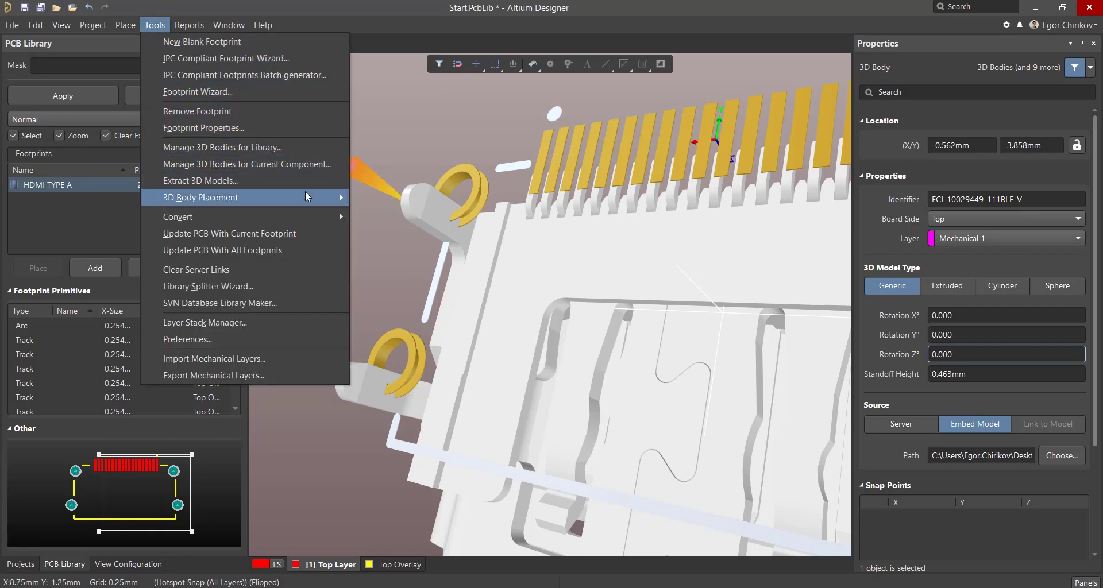
pyautogui.moveTo(316, 199)
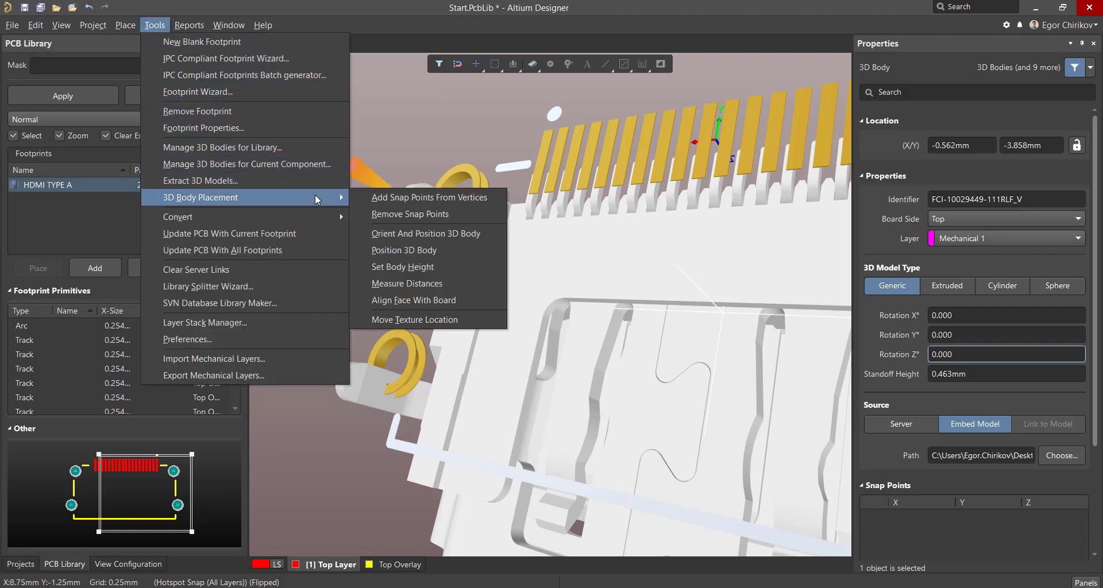
pyautogui.click(453, 197)
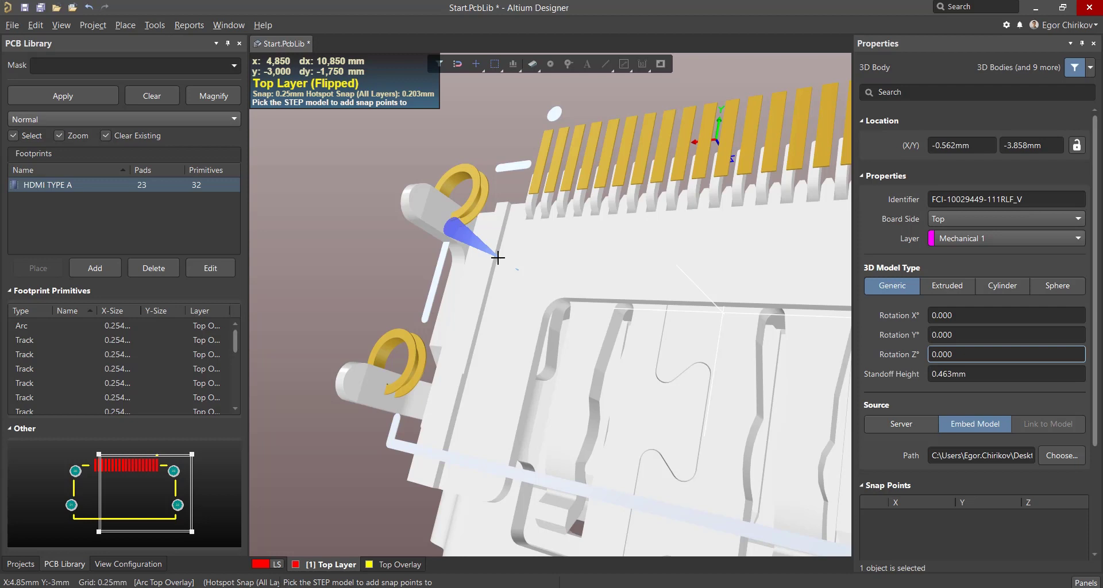
pyautogui.click(477, 244)
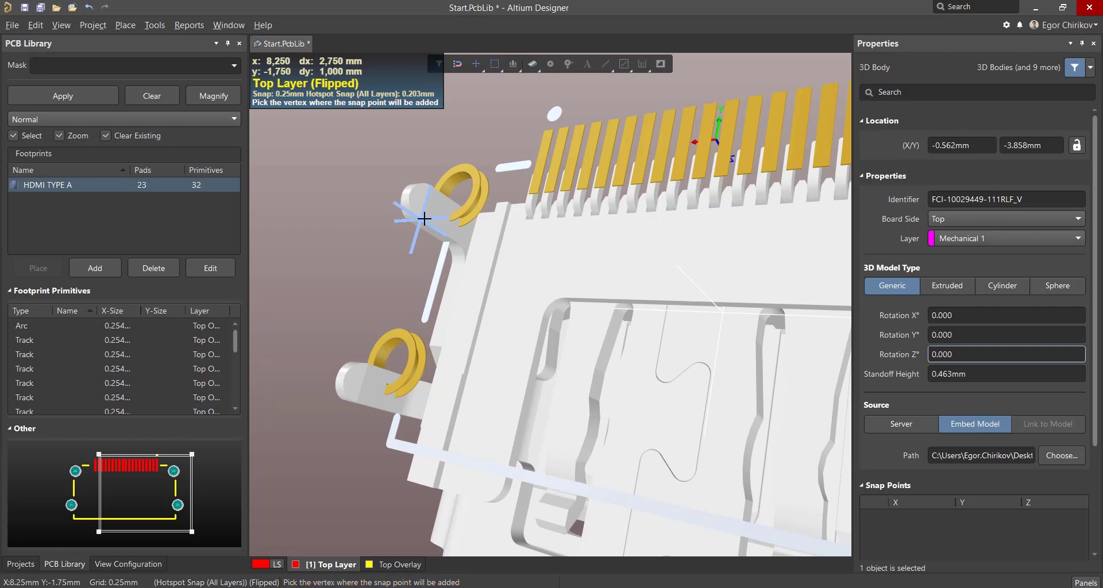
pyautogui.hotkey('shift', 'space')
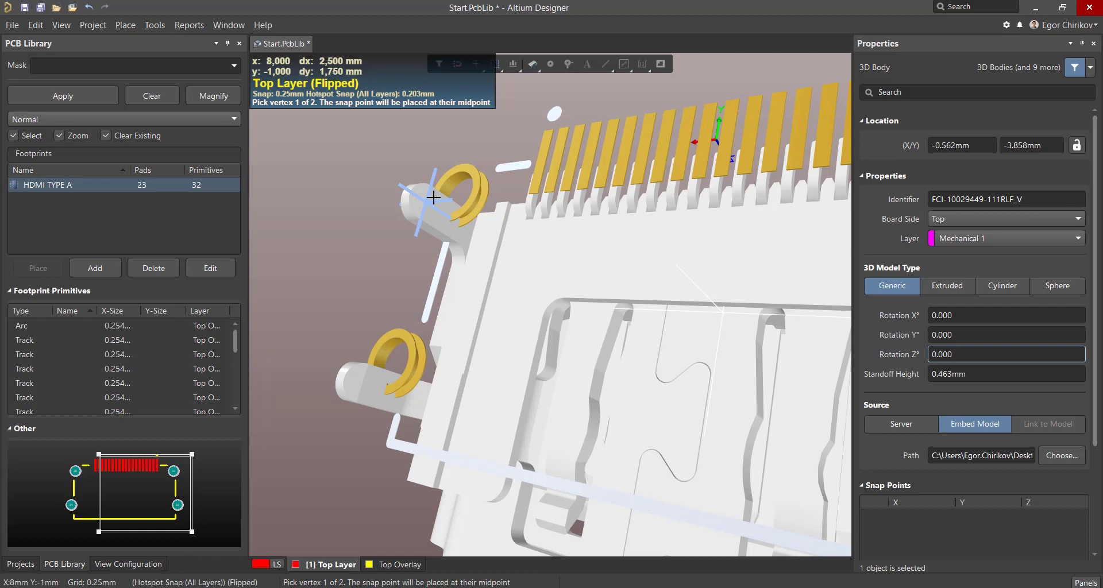
pyautogui.click(432, 191)
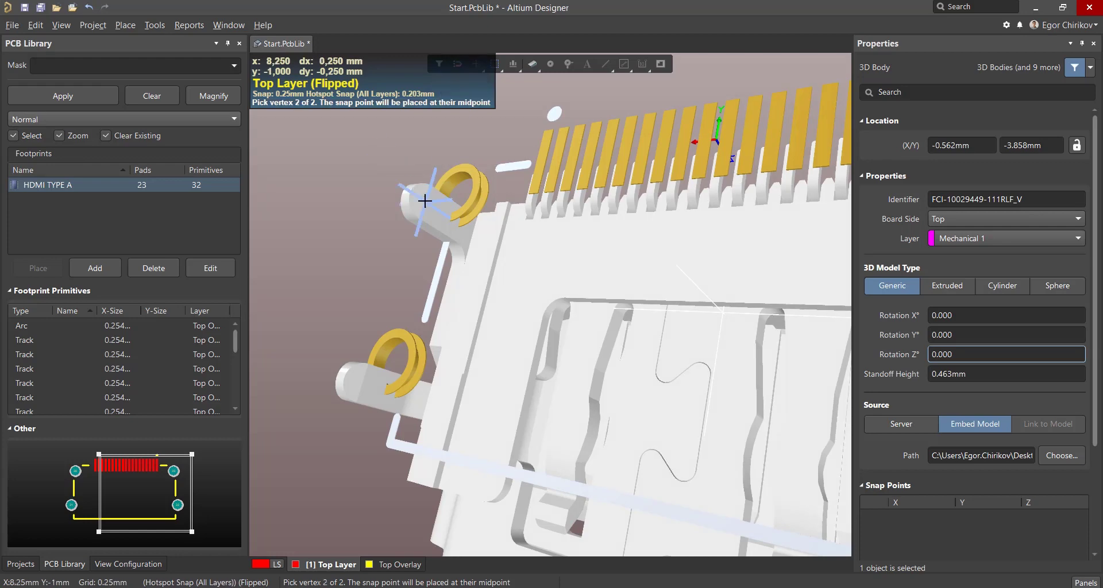
pyautogui.click(395, 218)
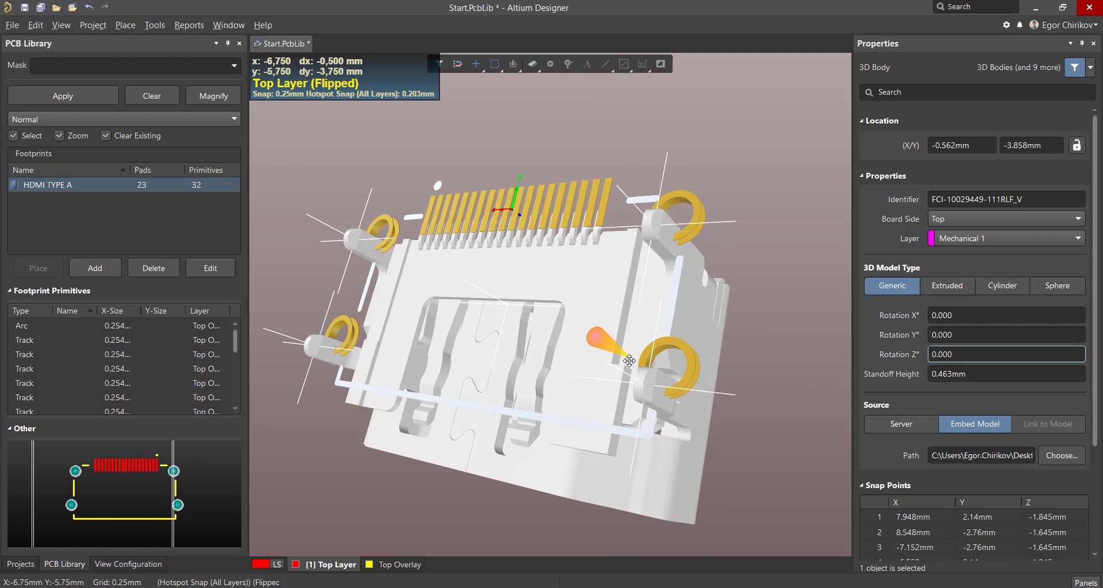
# In the 2D view, move the connector body by its upper peg's snap point onto the centre of pad 20
pyautogui.keyDown('shift'); pyautogui.moveTo(643, 333); pyautogui.dragTo(517, 244, button='right'); pyautogui.keyUp('shift')
pyautogui.press('0')
pyautogui.keyDown('ctrl'); pyautogui.scroll(-3, 509, 248); pyautogui.keyUp('ctrl')
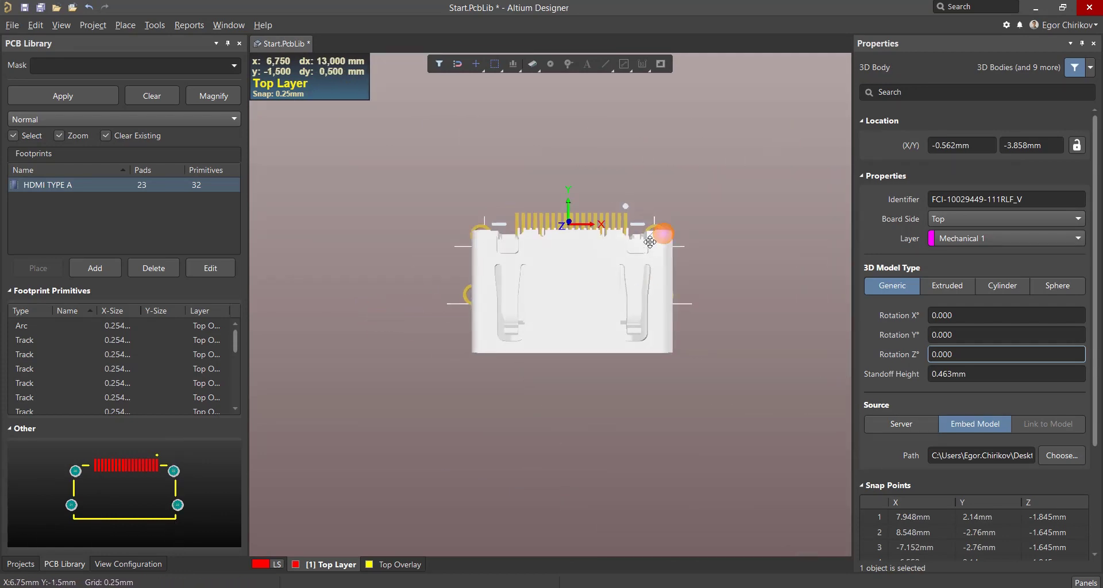
pyautogui.keyDown('ctrl'); pyautogui.scroll(2, 649, 241); pyautogui.keyUp('ctrl')
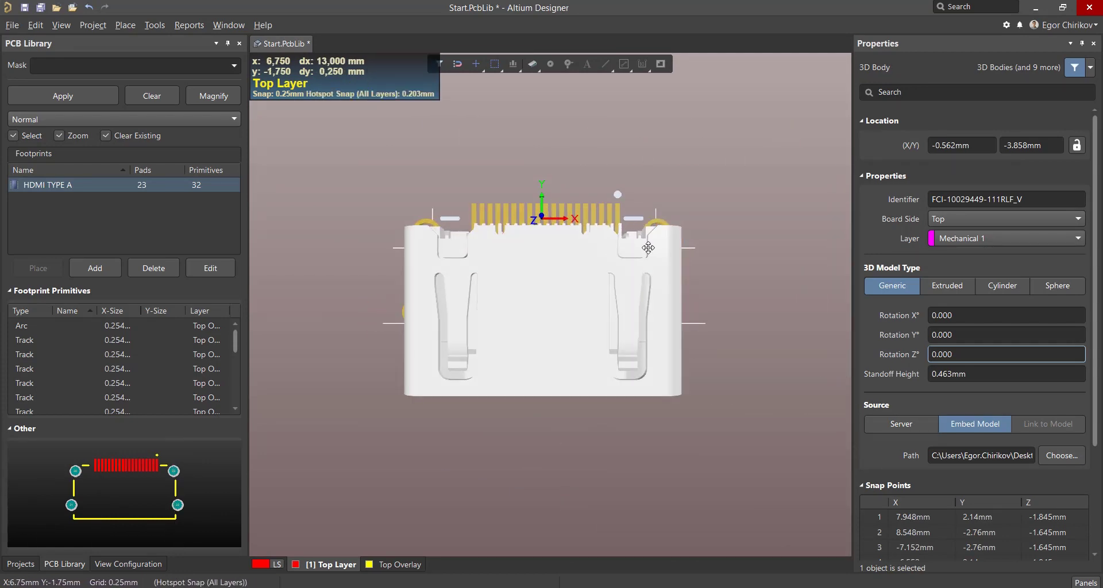
pyautogui.press('2')
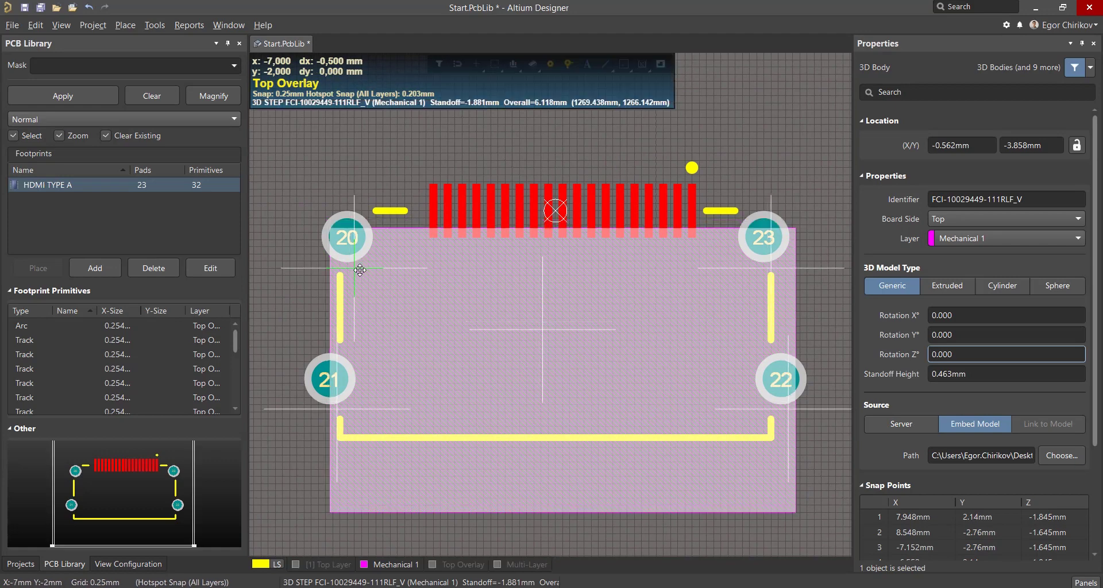
pyautogui.moveTo(389, 289); pyautogui.dragTo(352, 235)
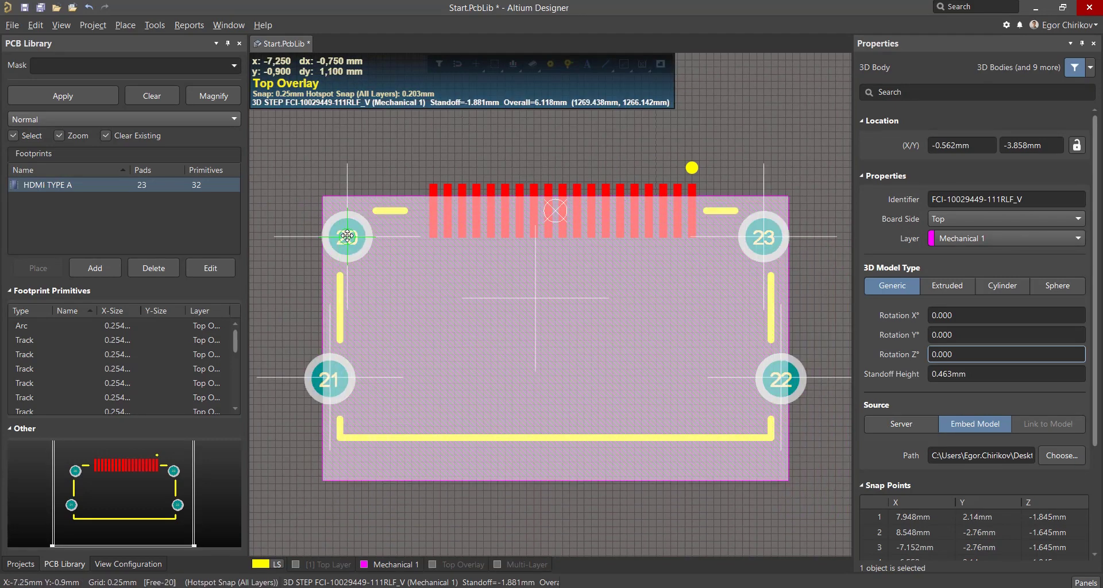
# Delete the three connected Top Overlay tracks that form the outline's lower edge below pads 21 and 22
pyautogui.click(699, 505)
pyautogui.click(755, 439)
pyautogui.press('Tab')
pyautogui.press('Delete')
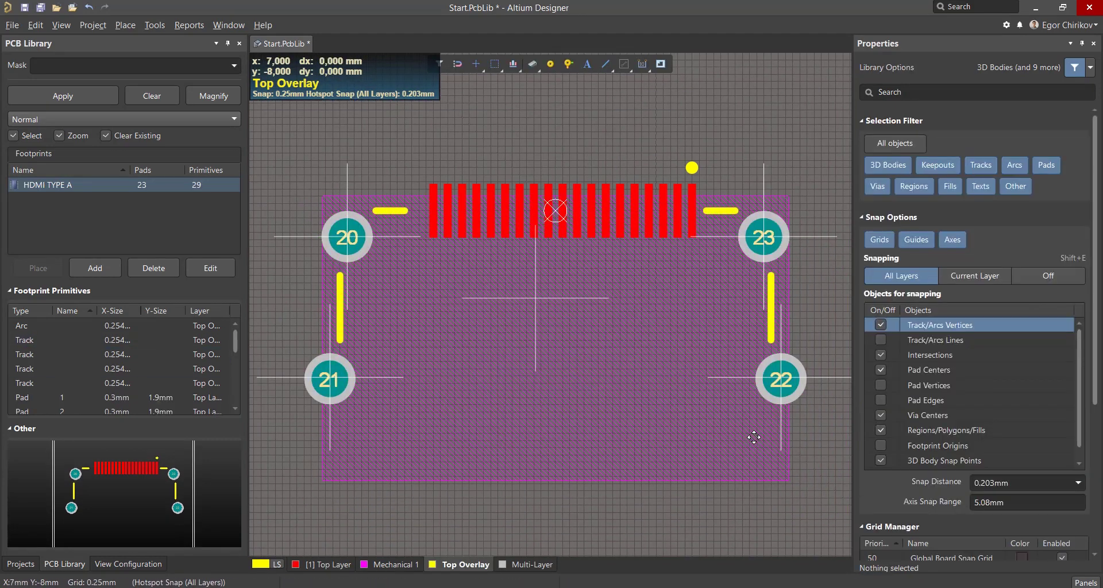
# In the 3D view, add snap points to the connector model at two underside corner vertices just beyond pads 21 and 22
pyautogui.press('3')
pyautogui.keyDown('shift'); pyautogui.moveTo(511, 398); pyautogui.dragTo(658, 123, button='right'); pyautogui.keyUp('shift')
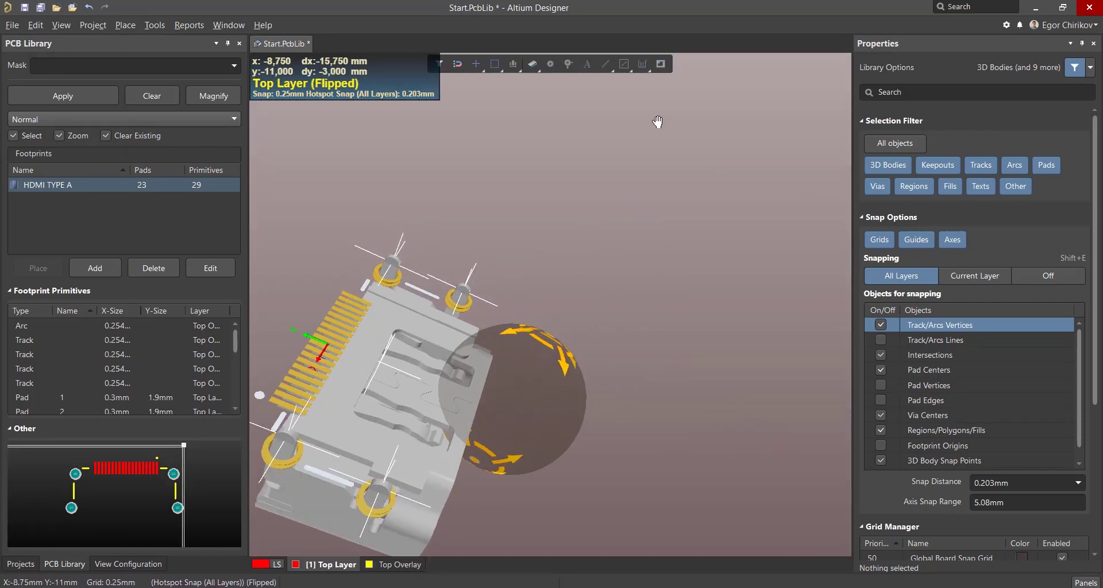
pyautogui.click(155, 25)
pyautogui.moveTo(316, 198)
pyautogui.click(416, 199)
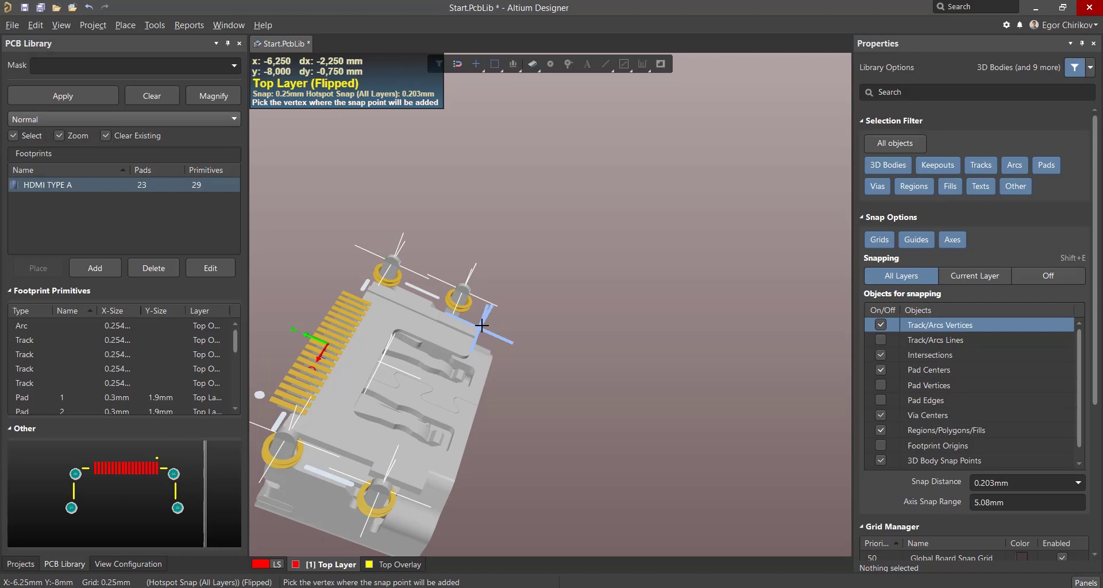
pyautogui.keyDown('ctrl'); pyautogui.scroll(3, 477, 329); pyautogui.keyUp('ctrl')
pyautogui.click(477, 329)
pyautogui.keyDown('ctrl'); pyautogui.scroll(-3, 475, 321); pyautogui.keyUp('ctrl')
pyautogui.keyDown('ctrl'); pyautogui.scroll(1, 408, 447); pyautogui.keyUp('ctrl')
pyautogui.click(412, 450)
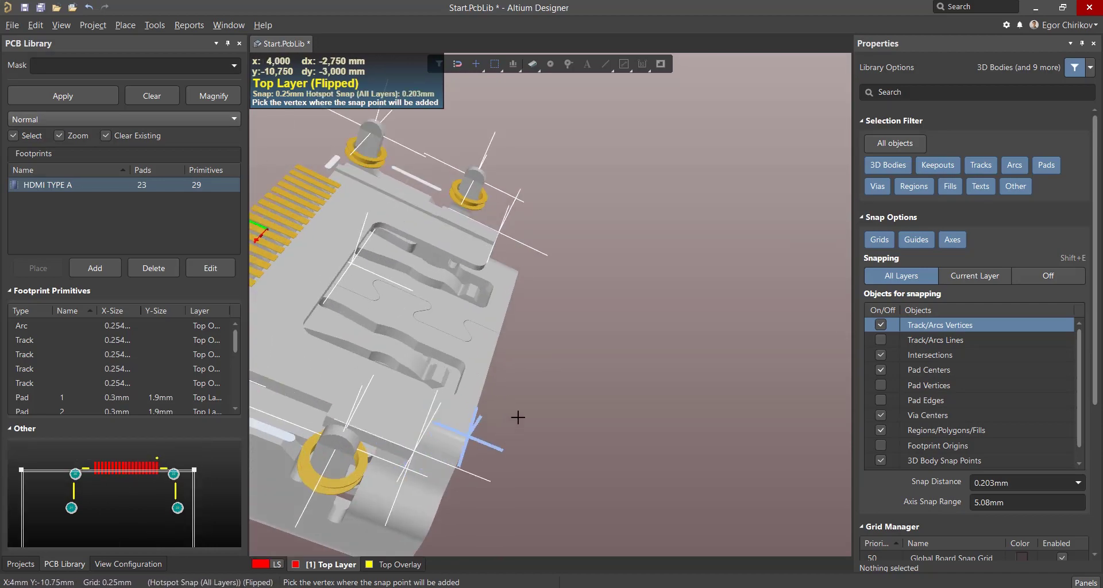
pyautogui.rightClick(518, 415)
# In the 2D view, draw the outline's lower edge on Top Overlay with 0.254 mm lines, with short upright ends below pads 21 and 22
pyautogui.press('2')
pyautogui.keyDown('ctrl'); pyautogui.scroll(1, 354, 474); pyautogui.keyUp('ctrl')
pyautogui.click(606, 63)
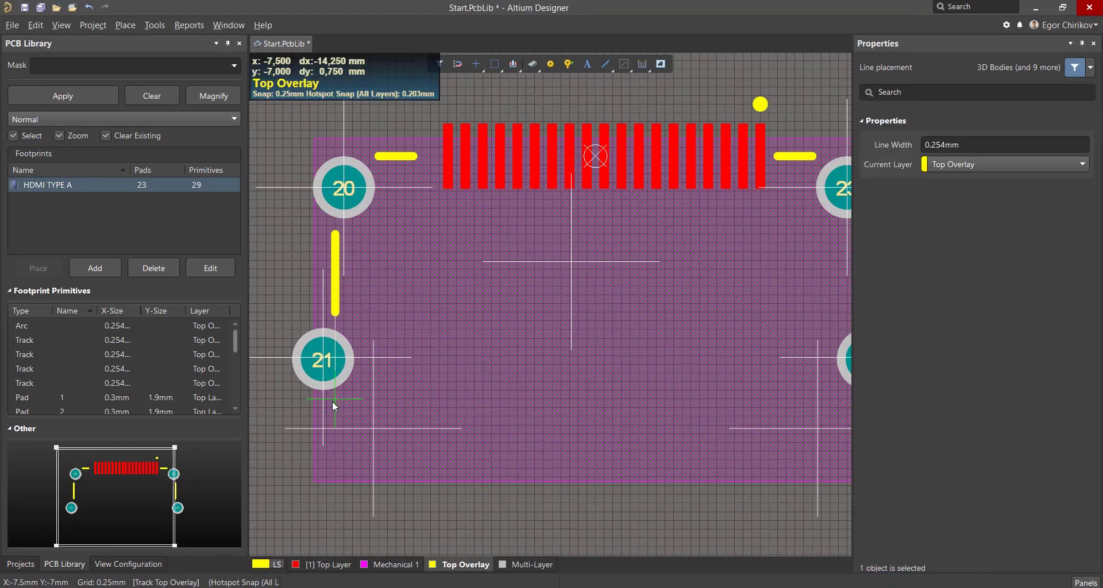
pyautogui.click(332, 402)
pyautogui.keyDown('ctrl'); pyautogui.scroll(-2, 333, 436); pyautogui.keyUp('ctrl')
pyautogui.keyDown('ctrl'); pyautogui.scroll(2, 652, 436); pyautogui.keyUp('ctrl')
pyautogui.click(651, 435)
pyautogui.click(693, 412)
pyautogui.rightClick(693, 412)
pyautogui.rightClick(693, 411)
# In the 3D view, remove the two corner snap points beyond pads 21 and 22 from the connector model
pyautogui.press('3')
pyautogui.keyDown('shift'); pyautogui.moveTo(807, 357); pyautogui.dragTo(545, 260, button='right'); pyautogui.keyUp('shift')
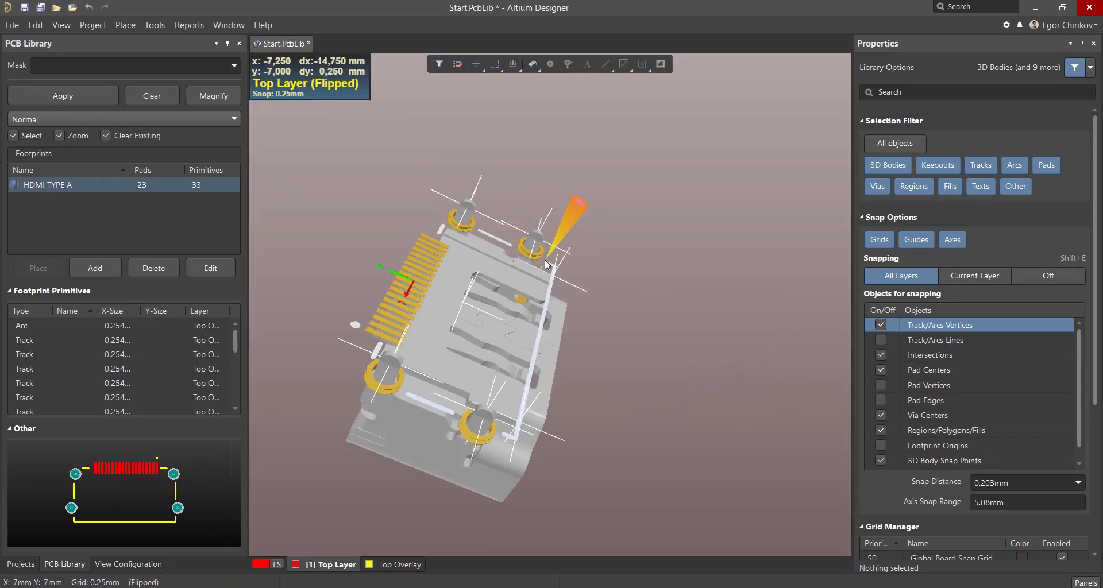
pyautogui.click(144, 26)
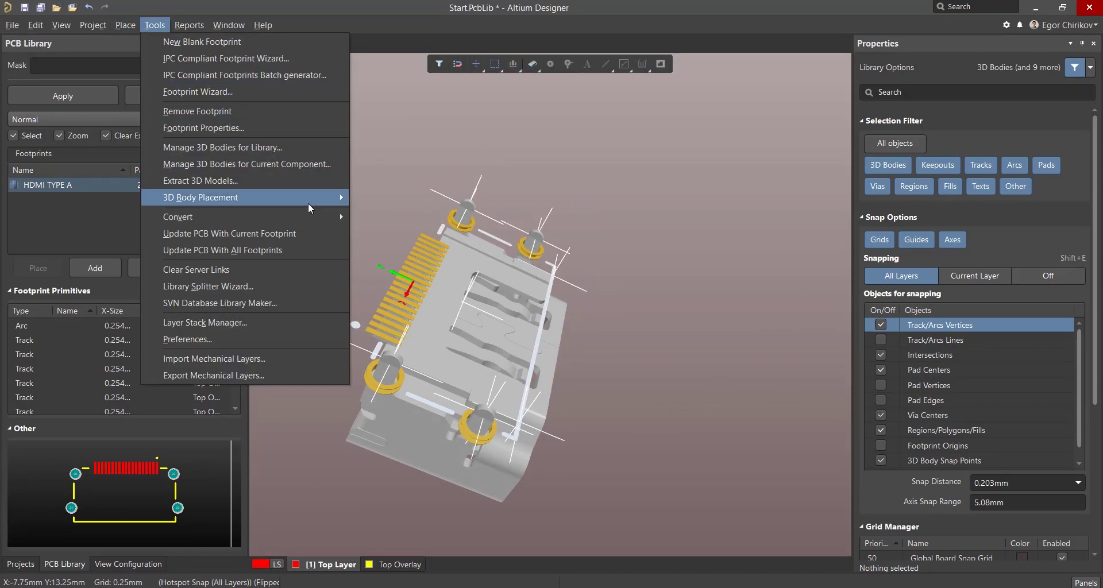
pyautogui.moveTo(312, 199)
pyautogui.click(402, 214)
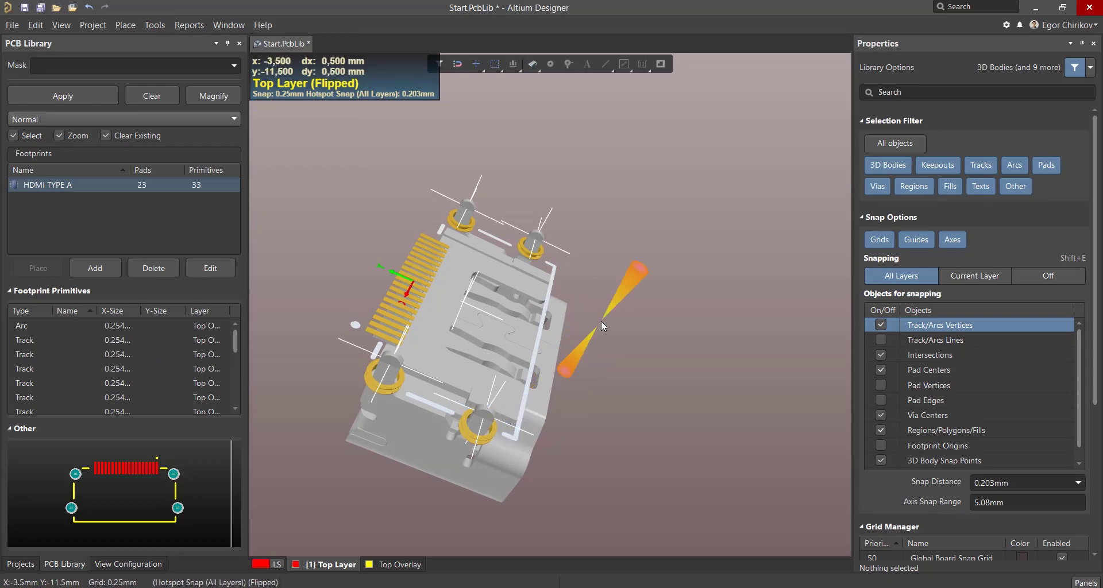
pyautogui.press('Escape')
# Hide the 3D body reference point and custom snap point markers, and check the connector model in the 3D view
pyautogui.press('2')
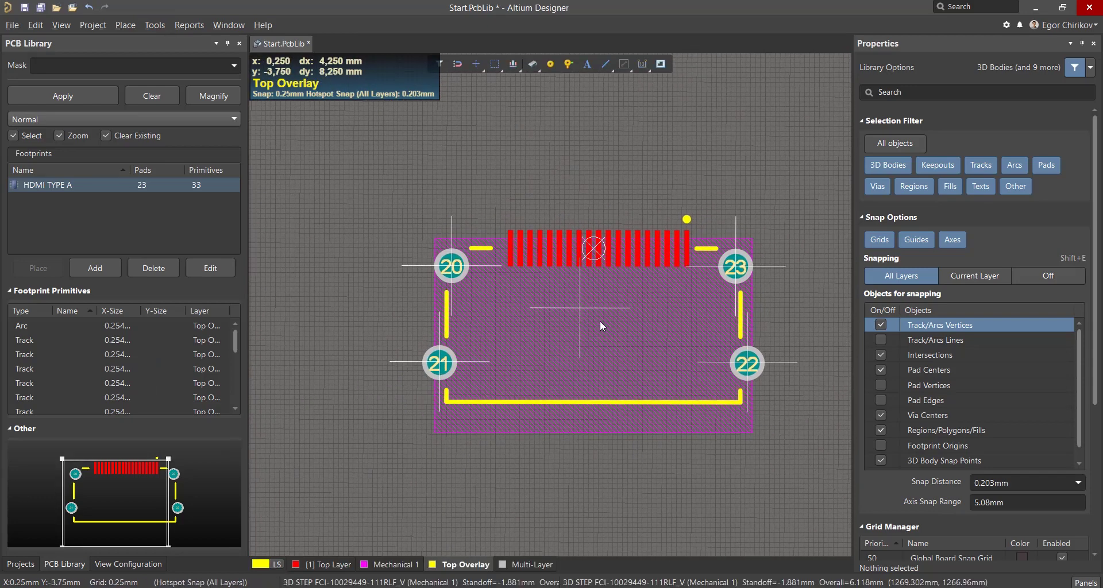
pyautogui.click(1084, 582)
pyautogui.click(1063, 562)
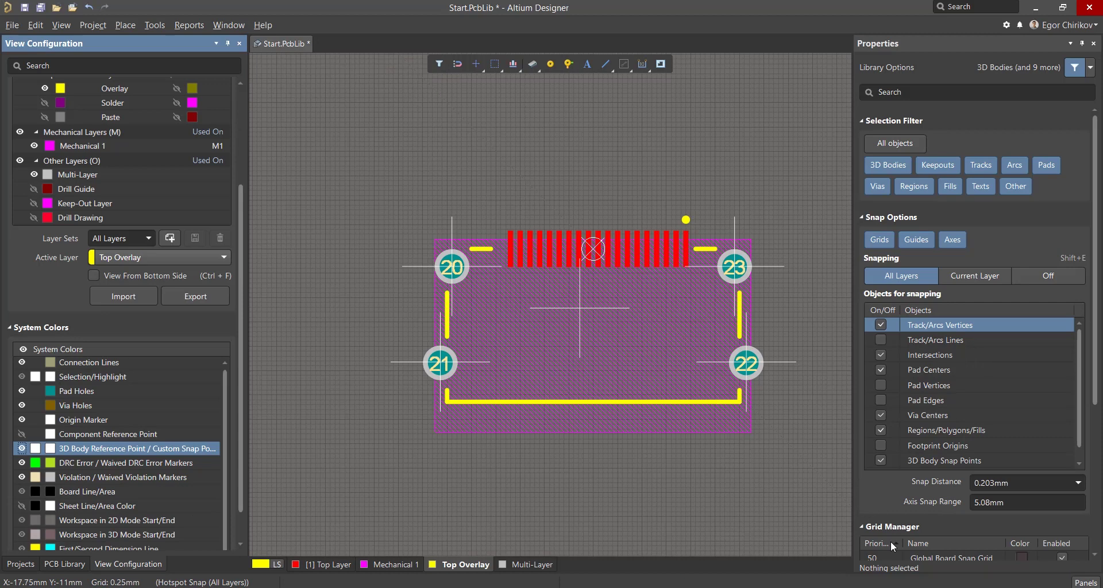
pyautogui.click(22, 449)
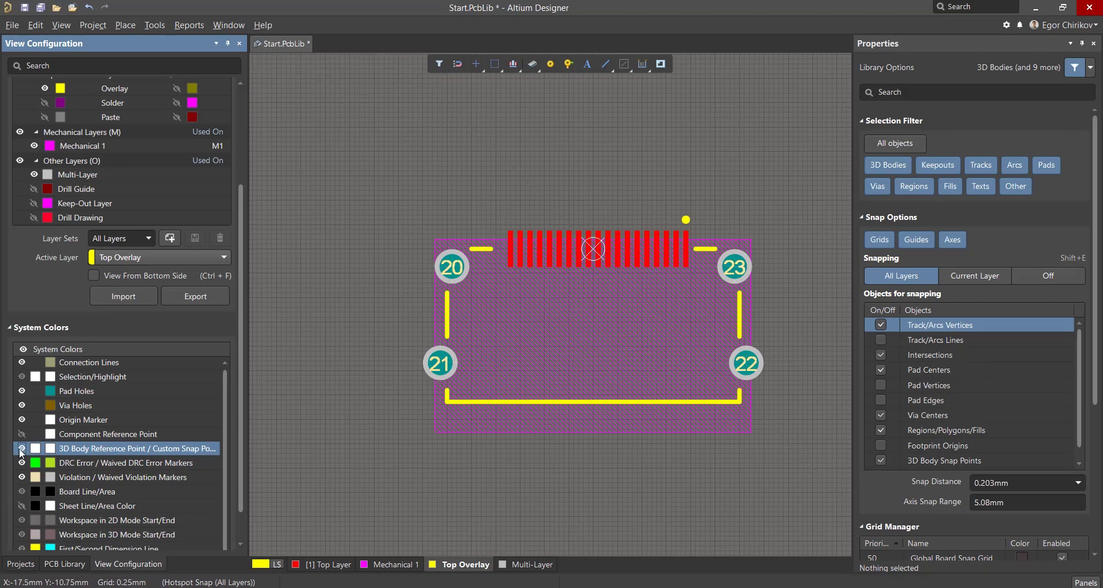
pyautogui.click(21, 449)
pyautogui.click(22, 450)
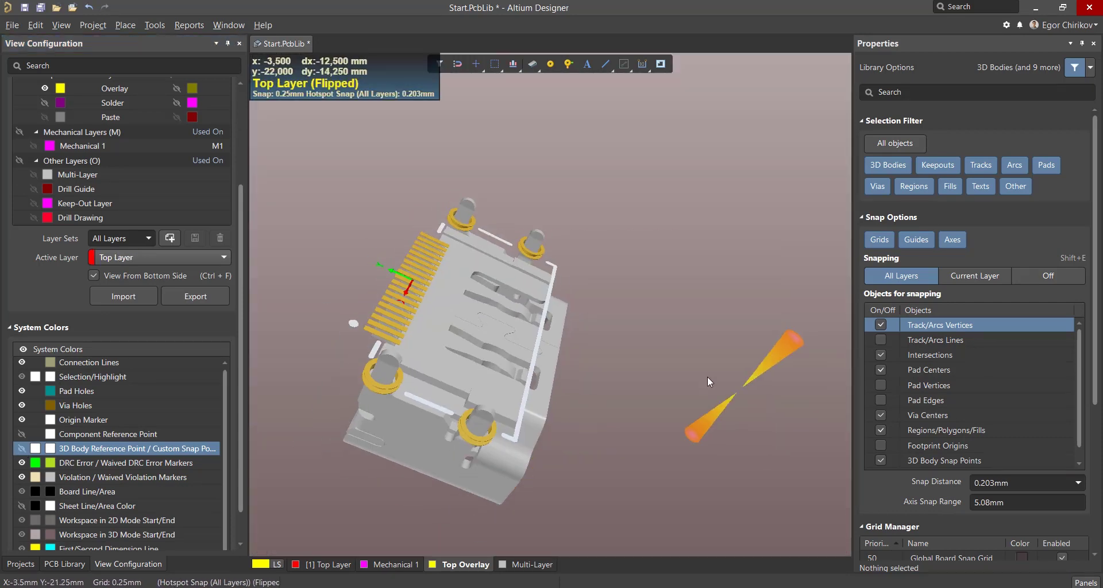
pyautogui.keyDown('shift'); pyautogui.moveTo(439, 370); pyautogui.dragTo(388, 335, button='right'); pyautogui.keyUp('shift')
pyautogui.keyDown('ctrl'); pyautogui.scroll(6, 387, 333); pyautogui.keyUp('ctrl')
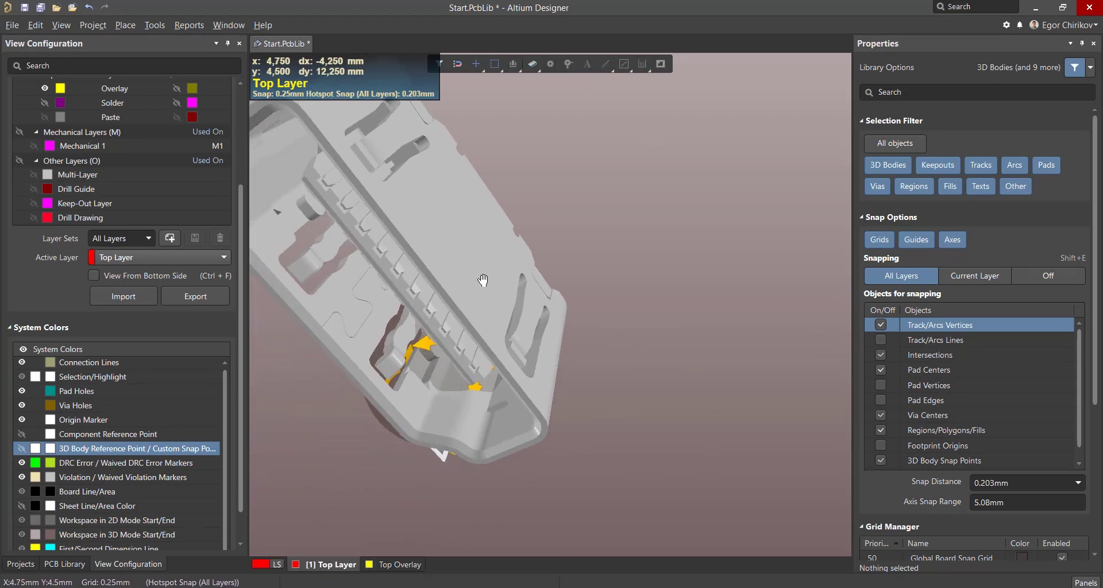